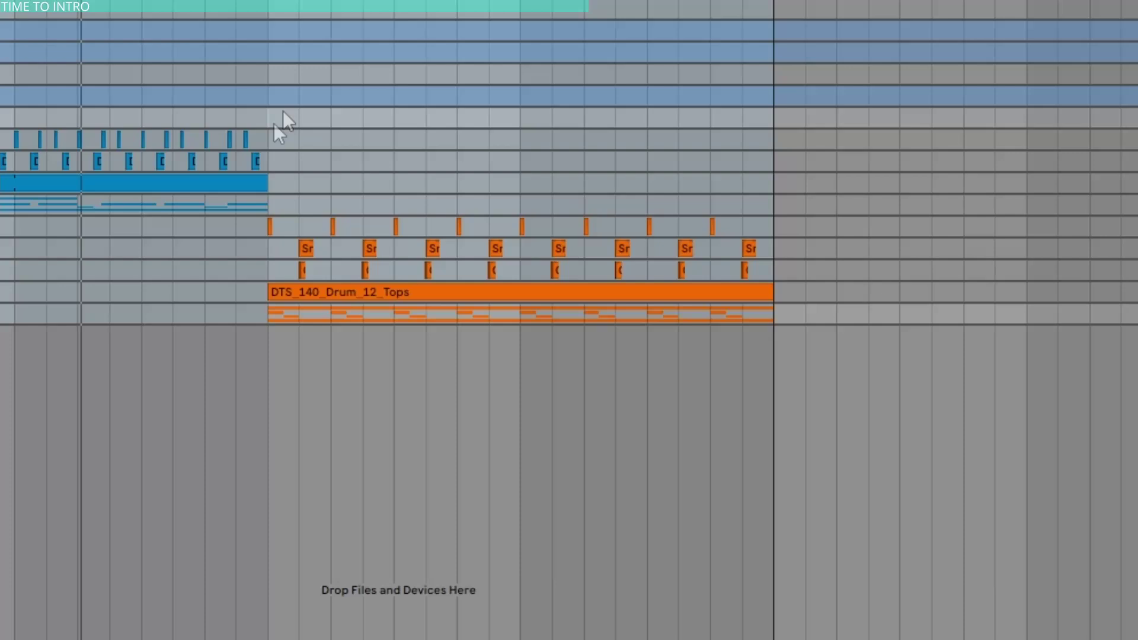
- Play the KICK track soloed and enlarge its Spectrum display to examine the kick's frequency content
{"action": "left_click", "coordinate": [418, 216]}
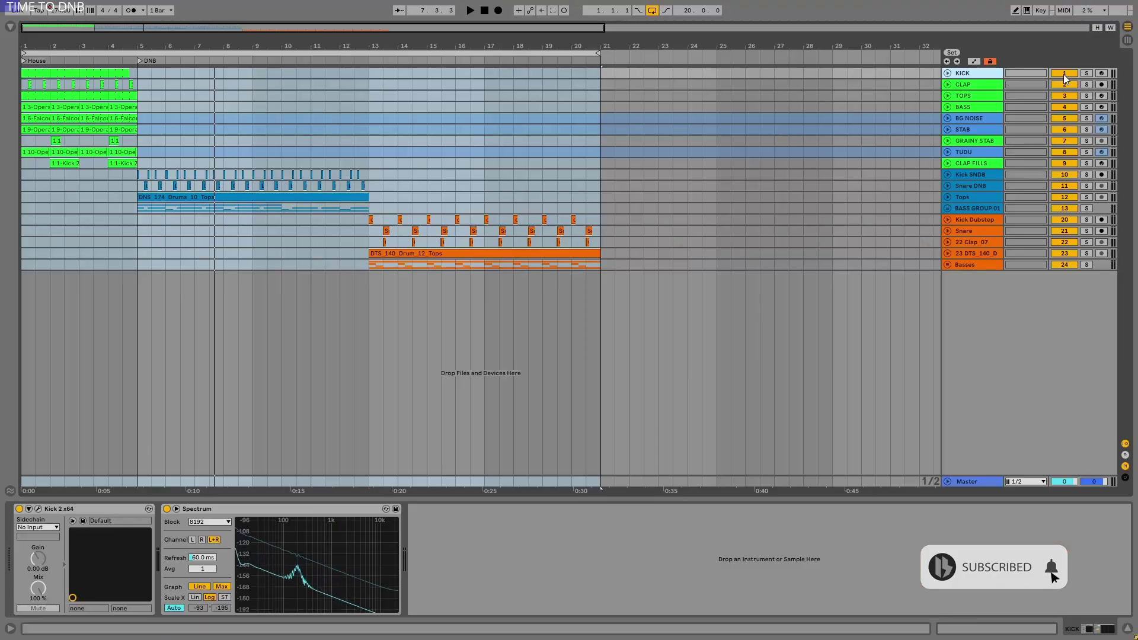
{"action": "left_click", "coordinate": [1086, 73]}
{"action": "key", "text": "space"}
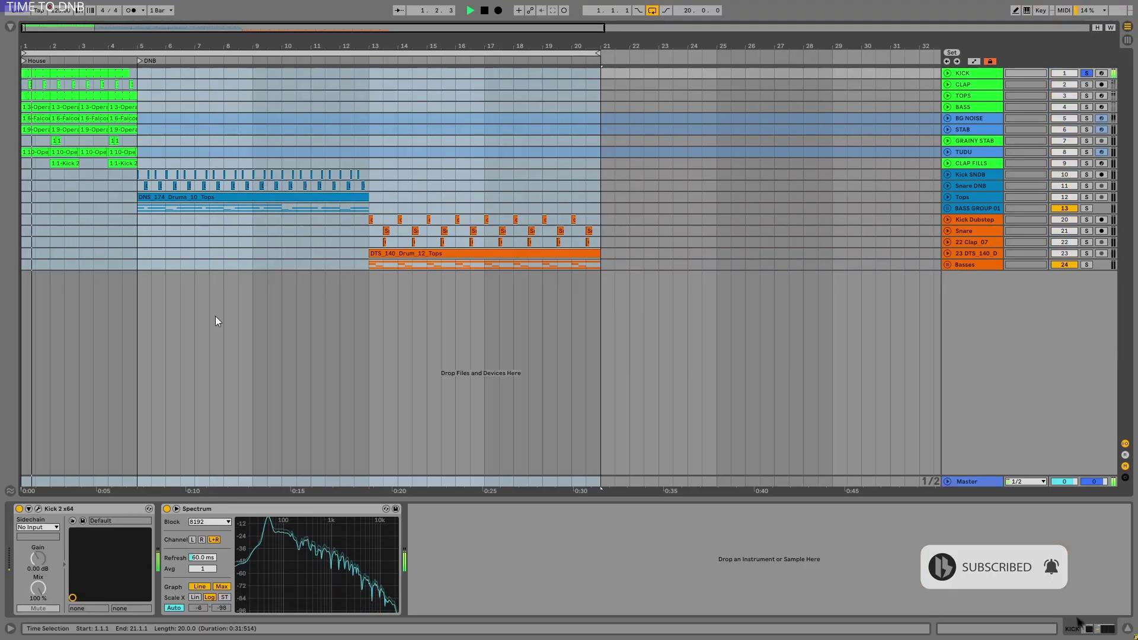
{"action": "key", "text": "space"}
{"action": "left_click", "coordinate": [176, 508]}
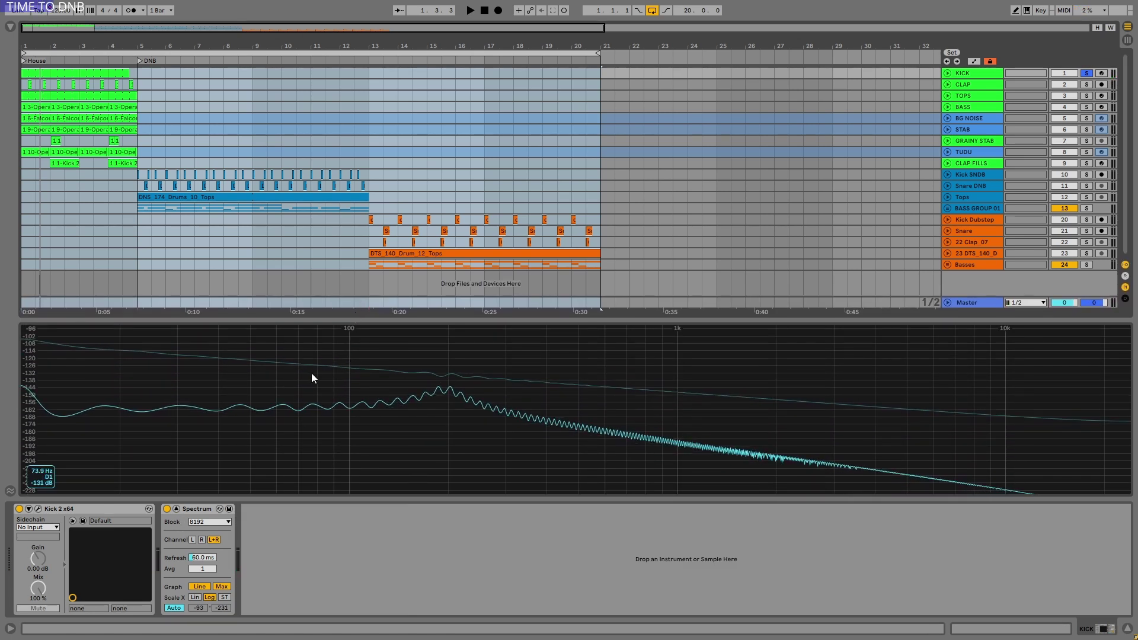
{"action": "key", "text": "space"}
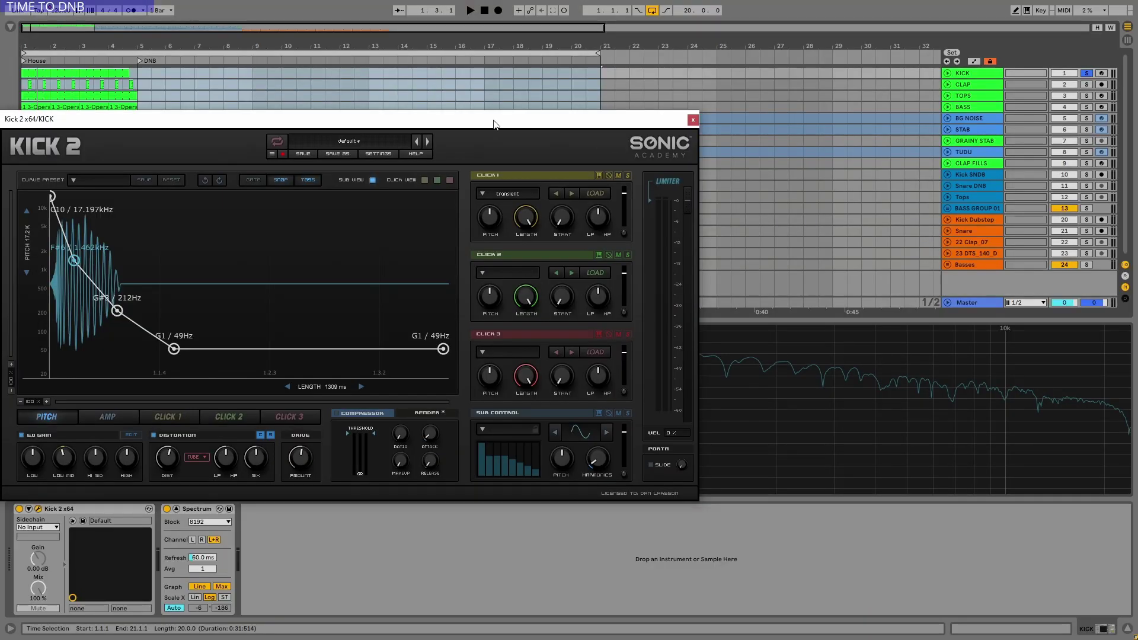
- Generate an audio render of the kick in Kick 2 and place it on the CLAP track at bar 21
{"action": "left_click_drag", "start_coordinate": [495, 124], "coordinate": [702, 124]}
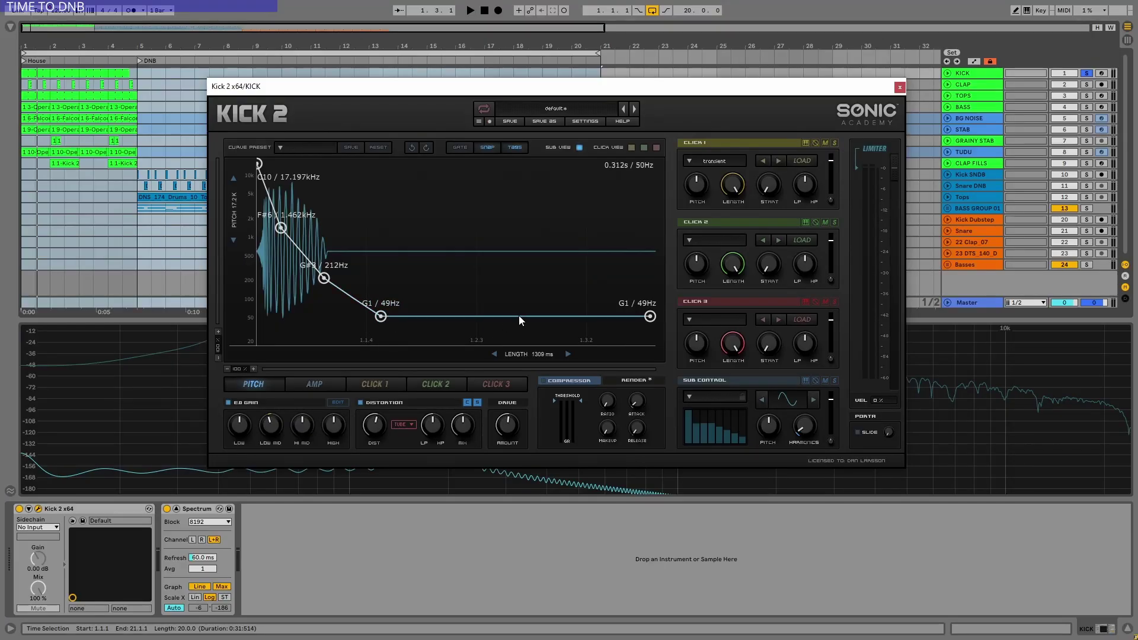
{"action": "left_click", "coordinate": [631, 382]}
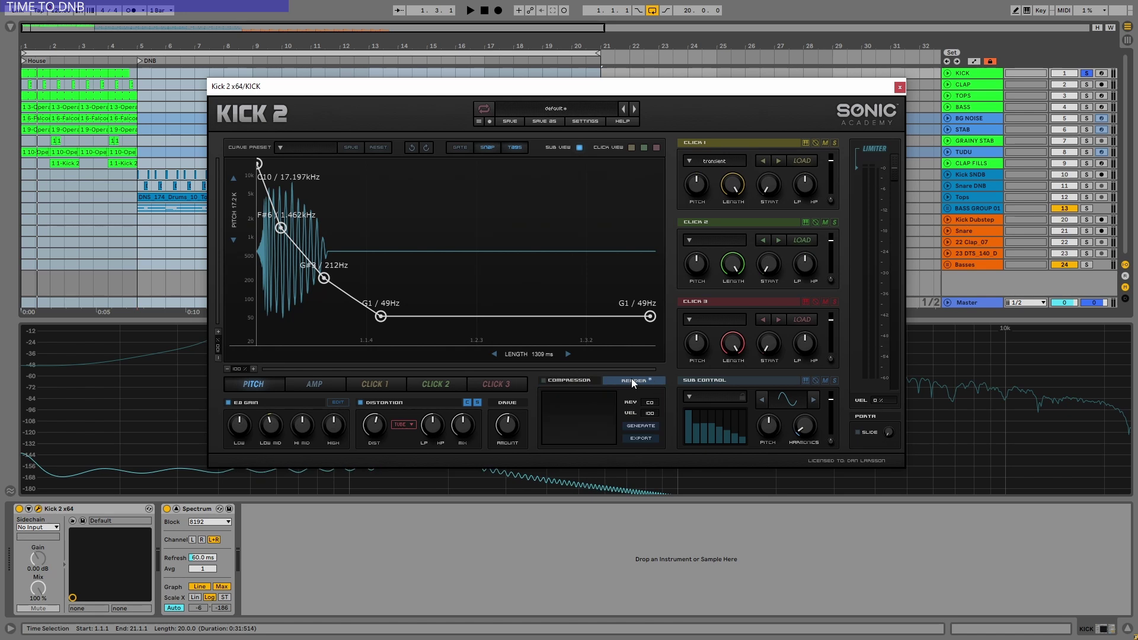
{"action": "left_click", "coordinate": [646, 428]}
{"action": "left_click_drag", "start_coordinate": [560, 420], "coordinate": [725, 88]}
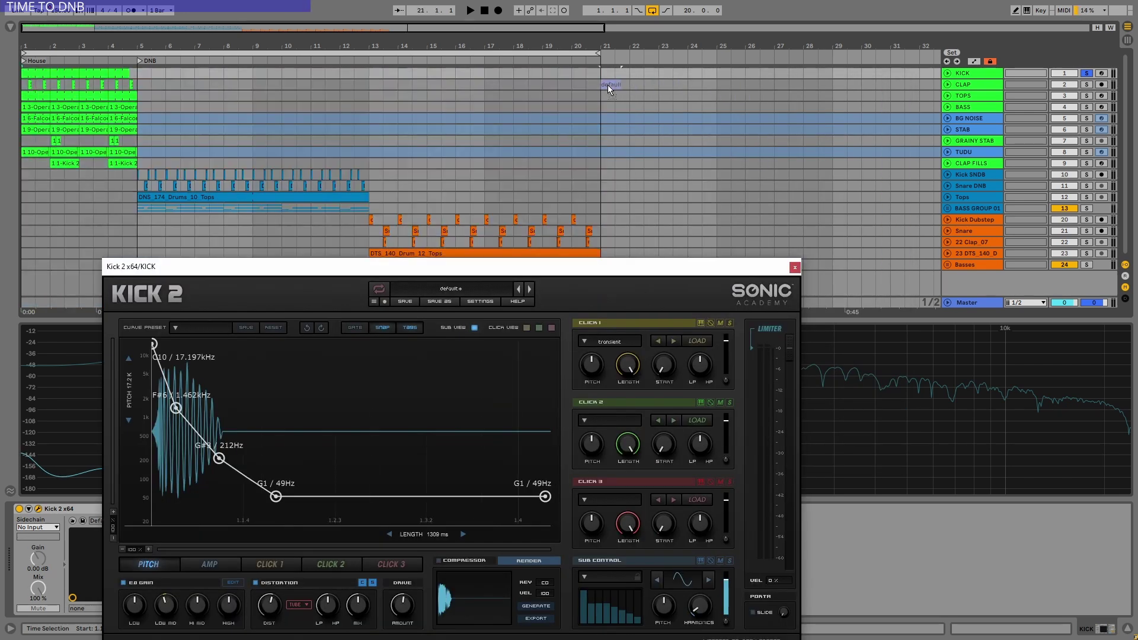
{"action": "left_click_drag", "start_coordinate": [607, 84], "coordinate": [608, 86]}
- Split the rendered kick clip on the CLAP track shortly after its initial transient and shorten the end of the tail clip
{"action": "left_click", "coordinate": [948, 85]}
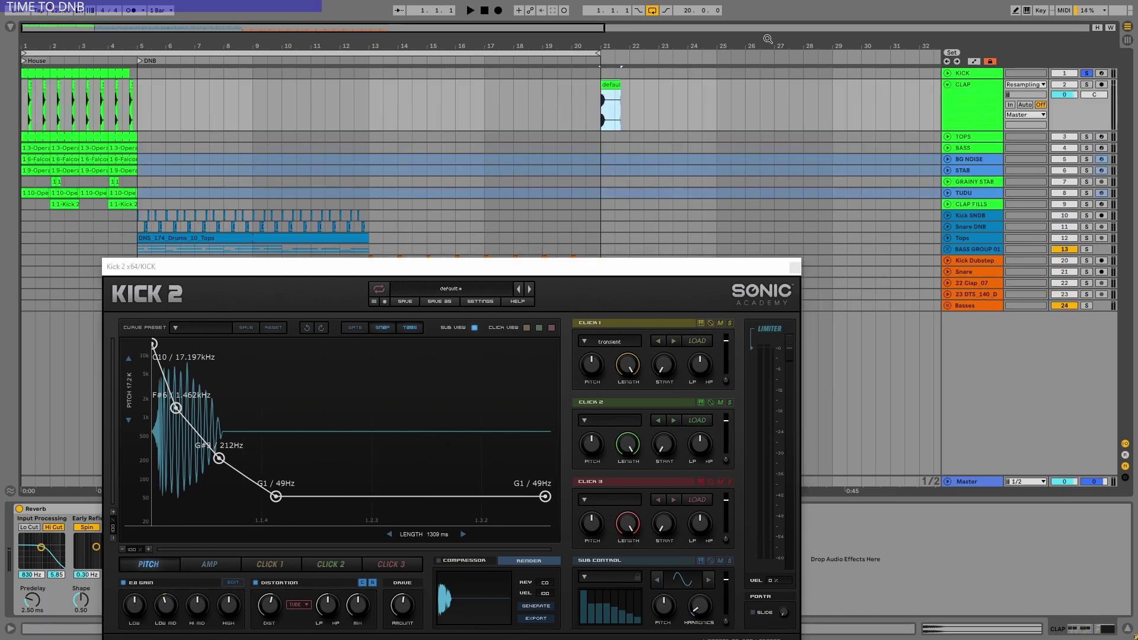
{"action": "left_click_drag", "start_coordinate": [626, 45], "coordinate": [508, 109]}
{"action": "left_click_drag", "start_coordinate": [450, 44], "coordinate": [453, 72]}
{"action": "left_click", "coordinate": [460, 125]}
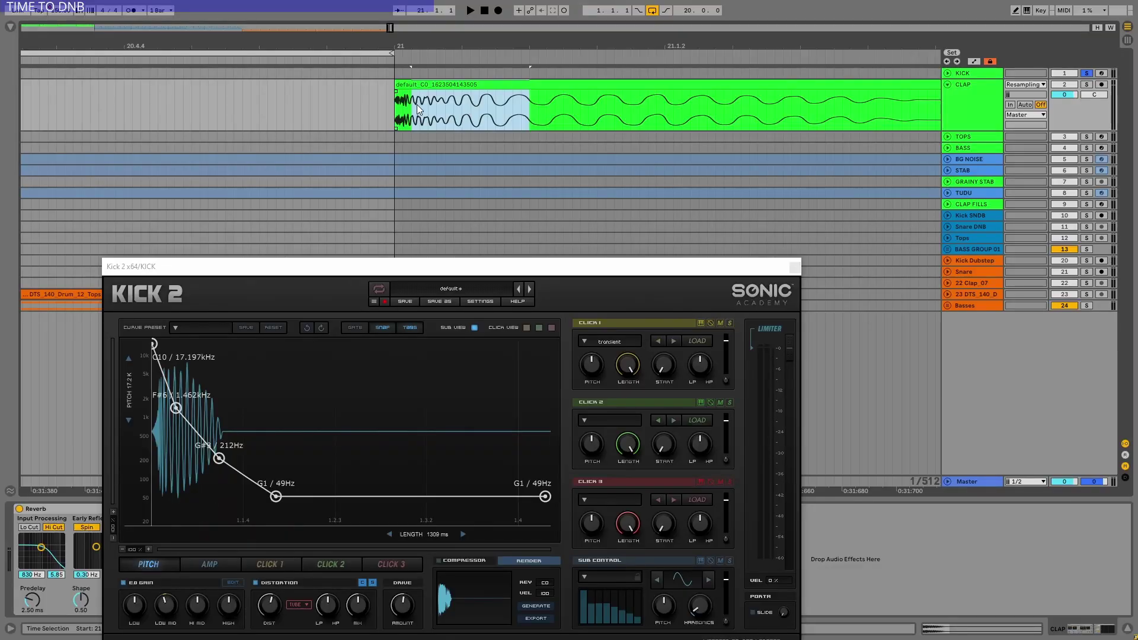
{"action": "left_click", "coordinate": [513, 108]}
{"action": "key", "text": "ctrl+e"}
{"action": "key", "text": "minus"}
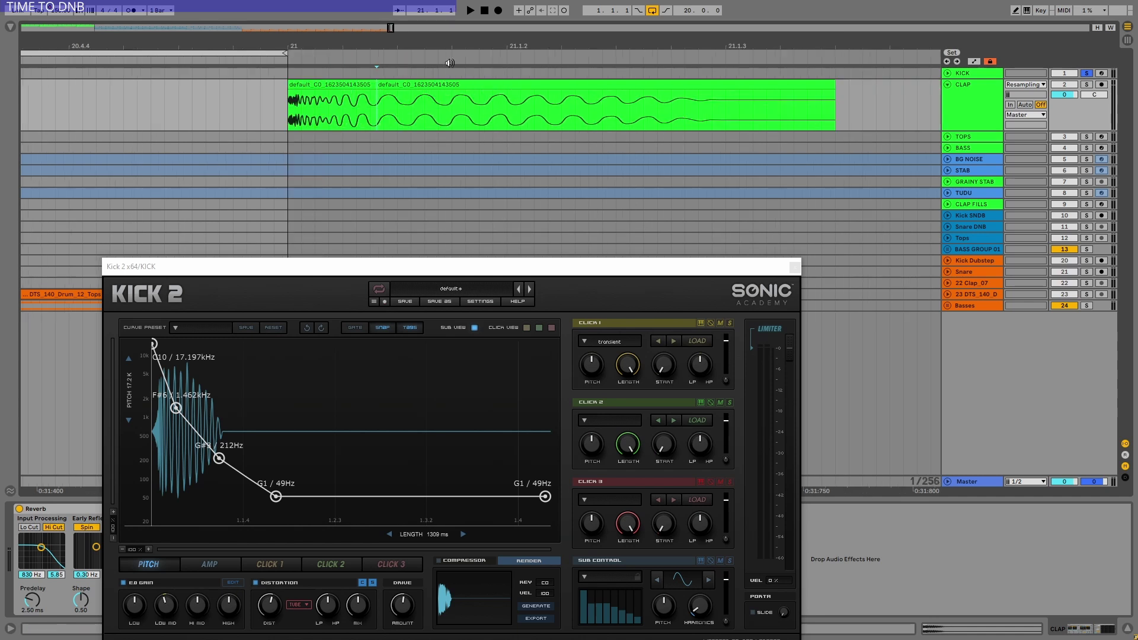
{"action": "left_click", "coordinate": [435, 87]}
{"action": "left_click_drag", "start_coordinate": [834, 84], "coordinate": [622, 107]}
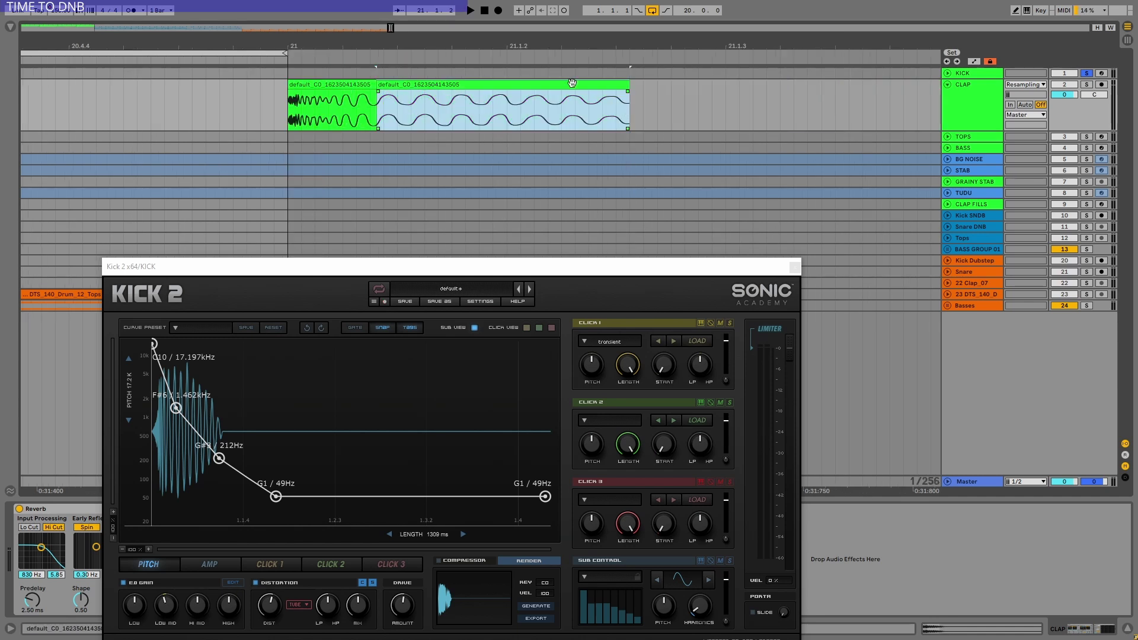
- Audition the rendered kick with the CLAP track soloed and add short fades at both ends of the tail clip
{"action": "left_click", "coordinate": [1086, 84]}
{"action": "key", "text": "space"}
{"action": "key", "text": "space"}
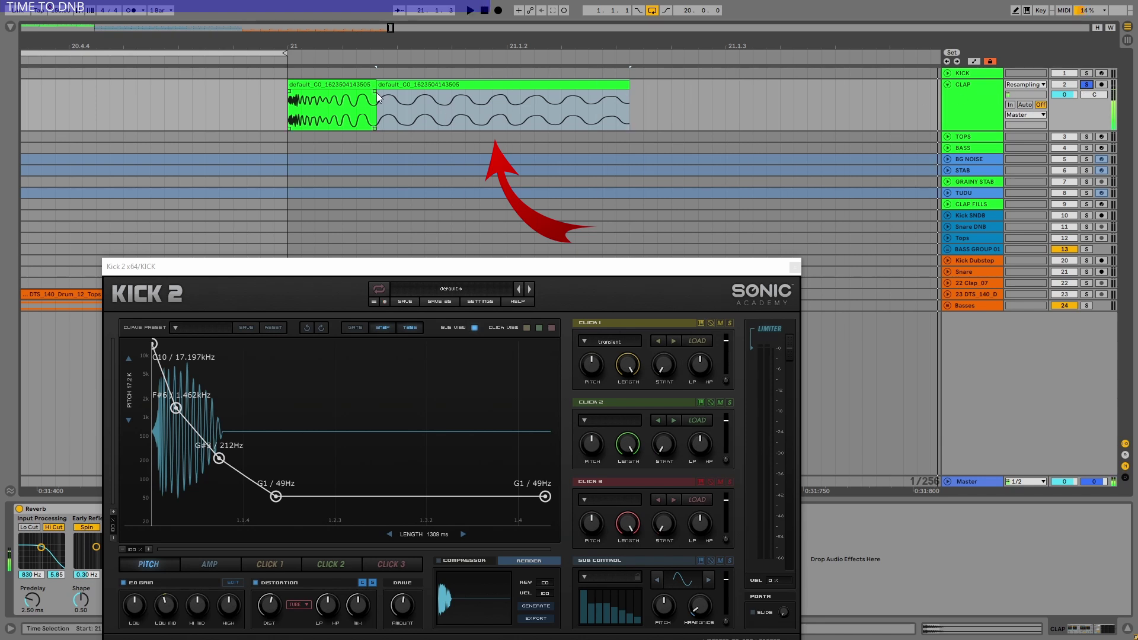
{"action": "left_click", "coordinate": [378, 93]}
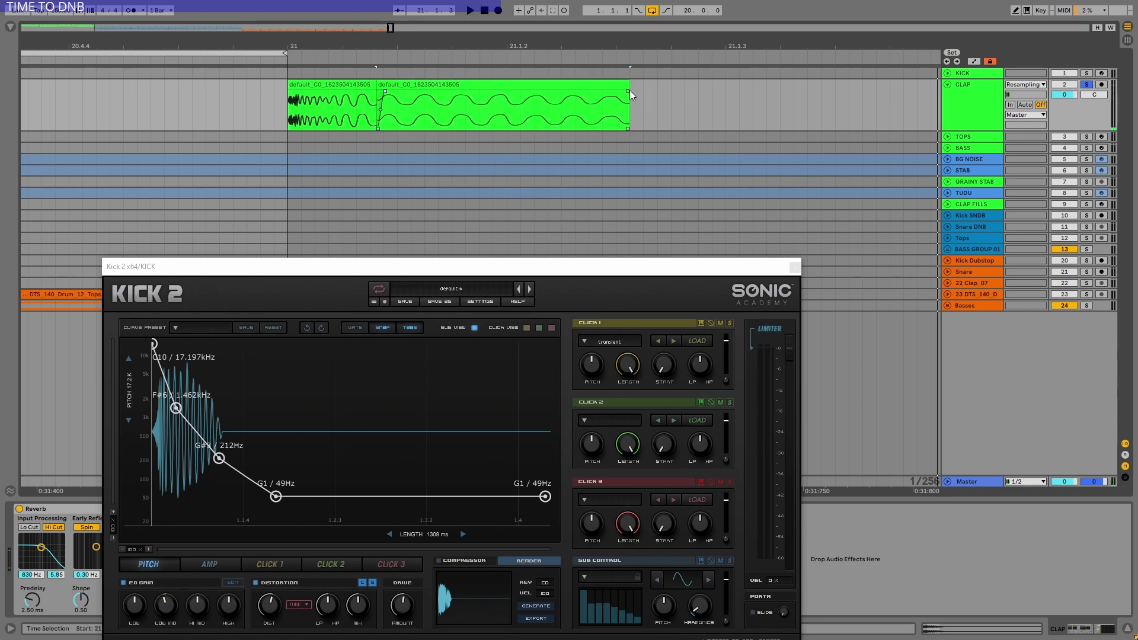
{"action": "left_click_drag", "start_coordinate": [629, 91], "coordinate": [619, 90]}
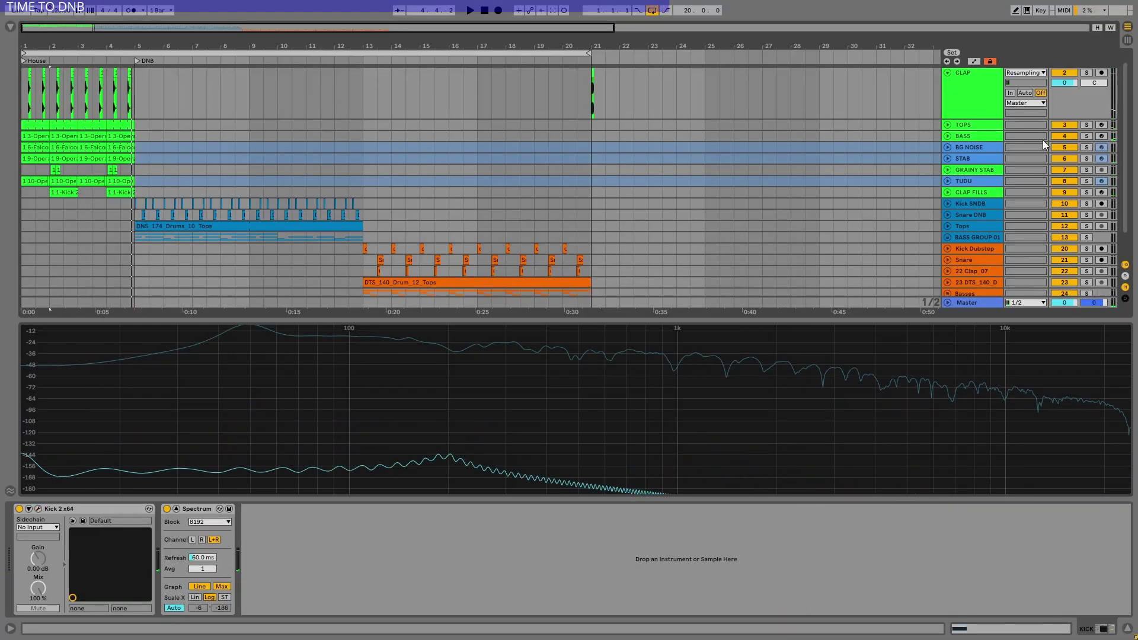
- Solo the BASS track together with KICK and play the House section
{"action": "left_click", "coordinate": [1089, 136]}
{"action": "key", "text": "space"}
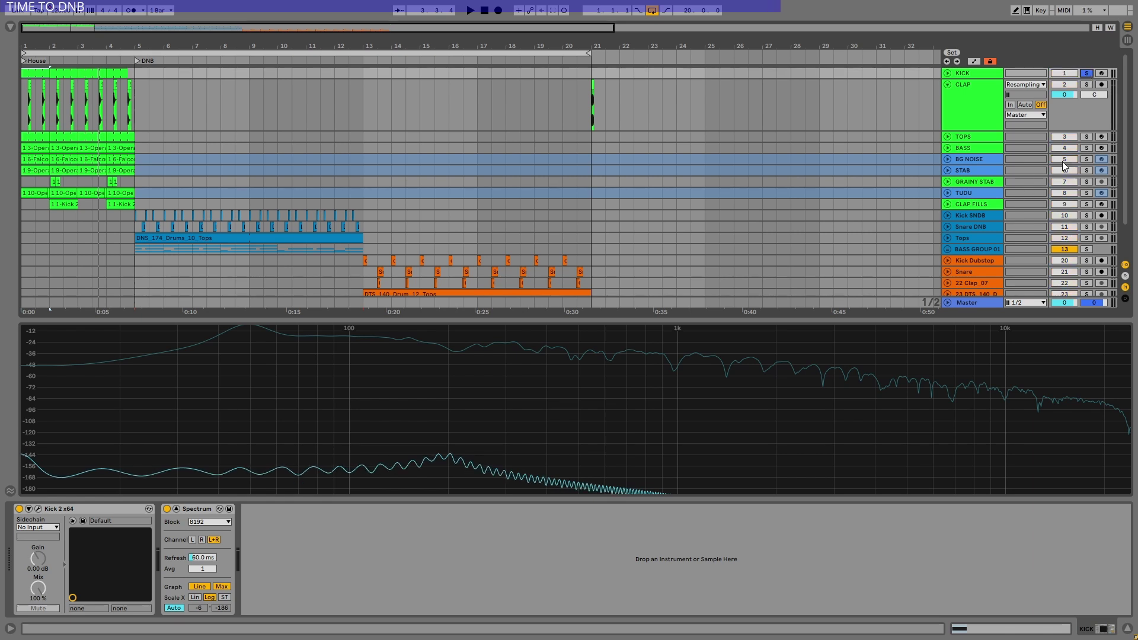
{"action": "key", "text": "space"}
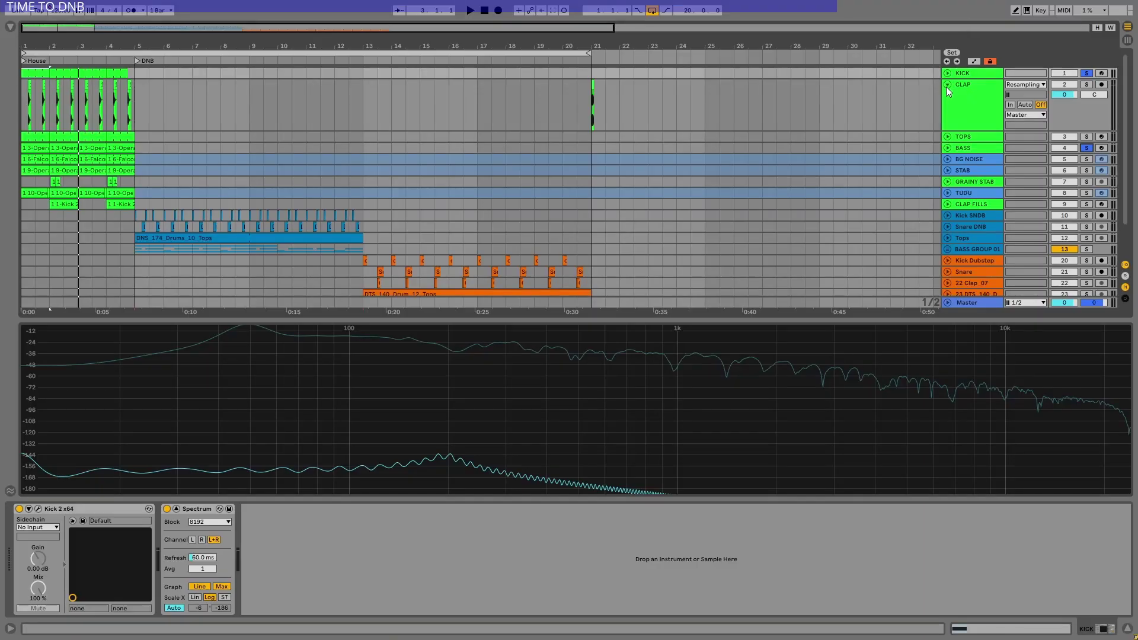
- Fold the CLAP track, insert an audio track below KICK with Resampling as its input, and arm it for recording
{"action": "left_click", "coordinate": [947, 85]}
{"action": "left_click", "coordinate": [961, 73]}
{"action": "key", "text": "ctrl+t"}
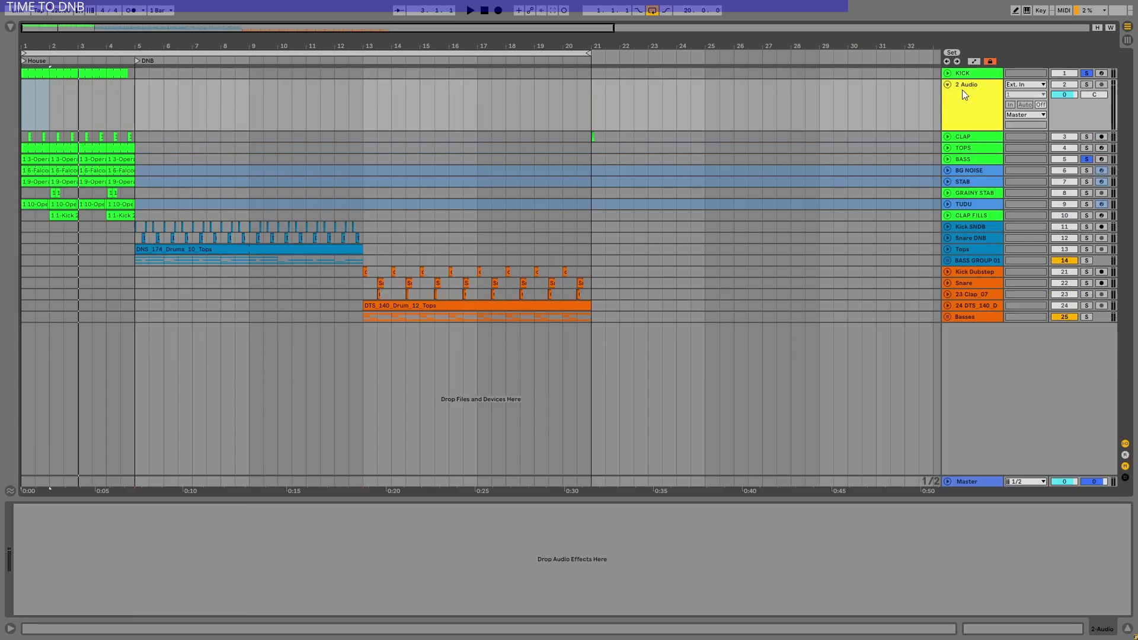
{"action": "left_click", "coordinate": [1034, 84]}
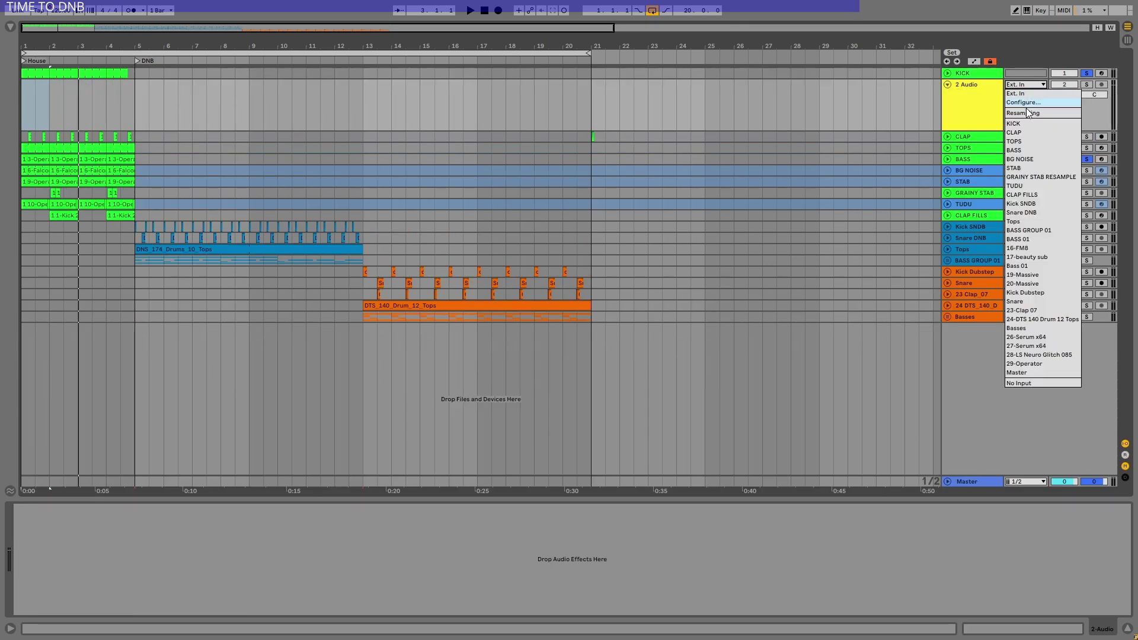
{"action": "left_click", "coordinate": [1080, 99]}
- Record about two bars of the soloed kick and bass onto the new audio track from bar 1
{"action": "left_click", "coordinate": [499, 10]}
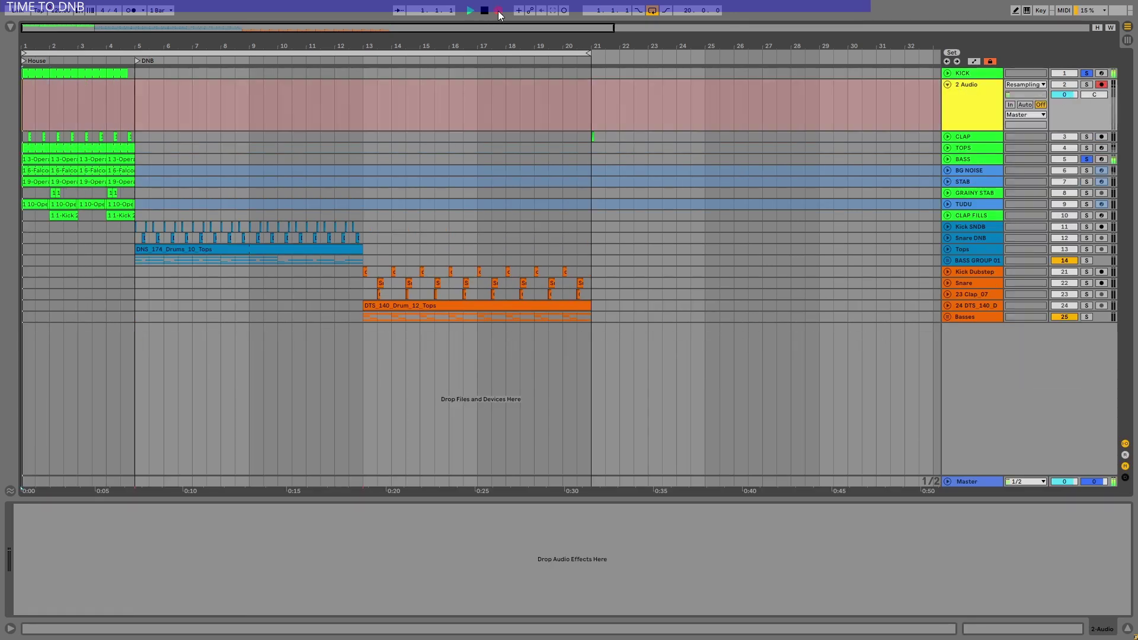
{"action": "left_click_drag", "start_coordinate": [26, 45], "coordinate": [26, 148]}
{"action": "key", "text": "space"}
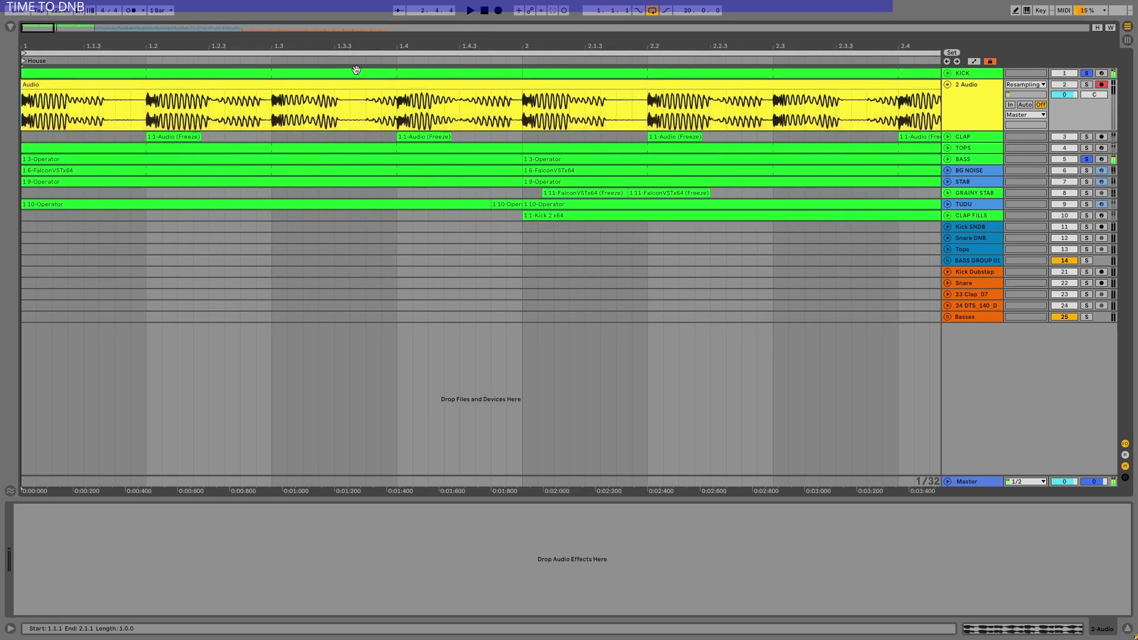
- Examine the recorded waveform up close around bar 2 to see how the kick and bass interact
{"action": "left_click_drag", "start_coordinate": [461, 55], "coordinate": [416, 123]}
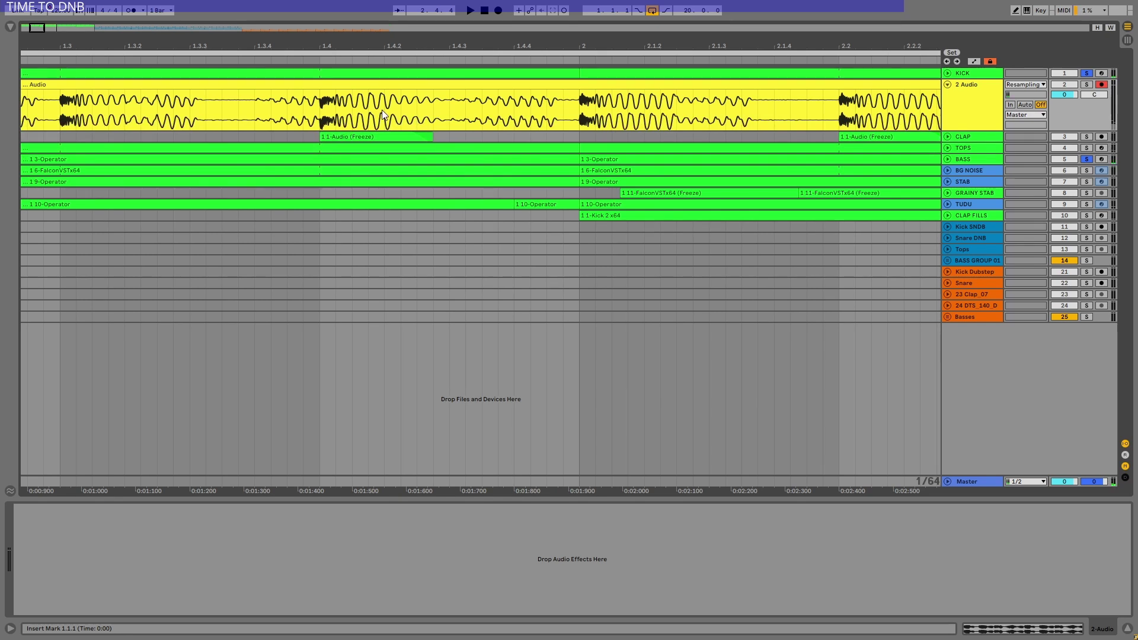
{"action": "left_click_drag", "start_coordinate": [535, 50], "coordinate": [238, 77]}
{"action": "left_click_drag", "start_coordinate": [756, 47], "coordinate": [373, 47]}
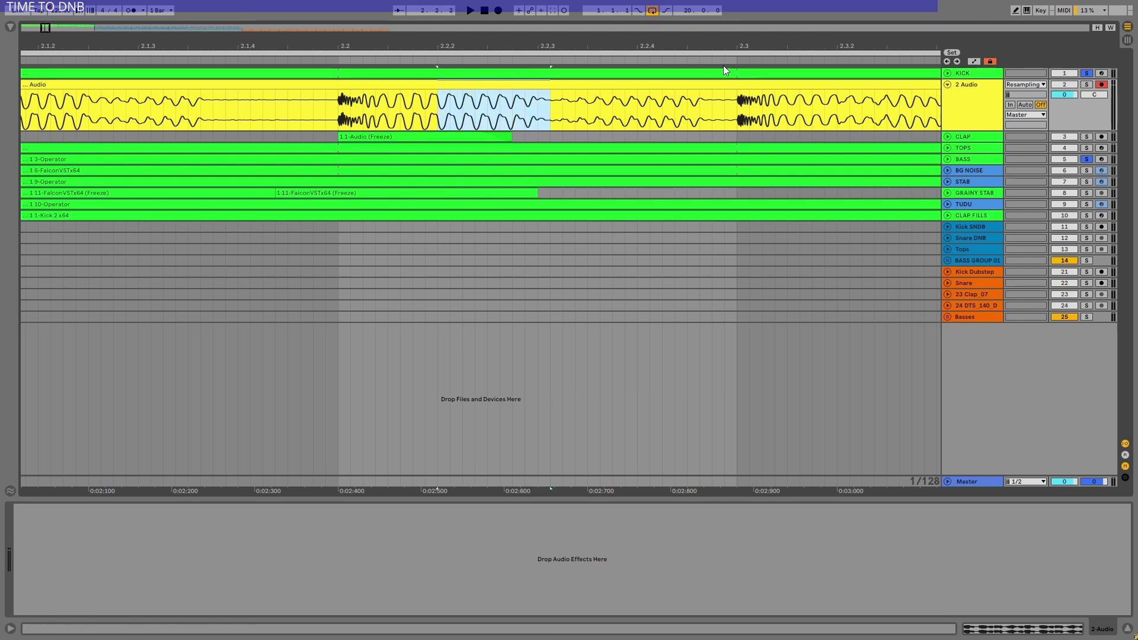
{"action": "left_click_drag", "start_coordinate": [724, 70], "coordinate": [623, 100]}
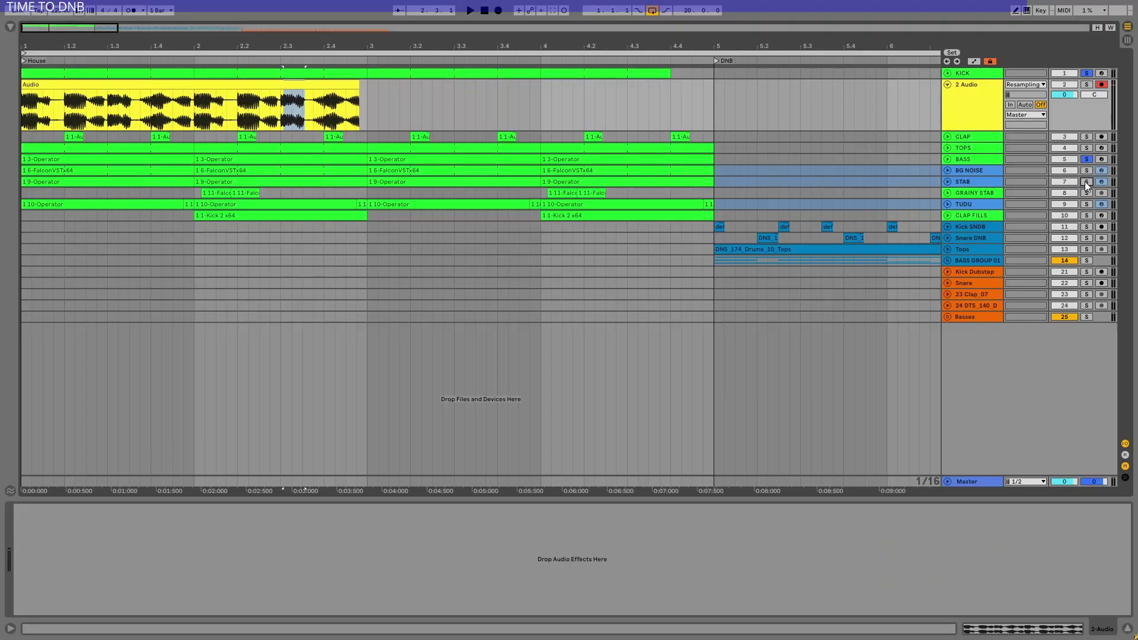
- Solo additional House tracks, including STAB and TUDU, alongside KICK and BASS
{"action": "left_click", "coordinate": [1087, 198]}
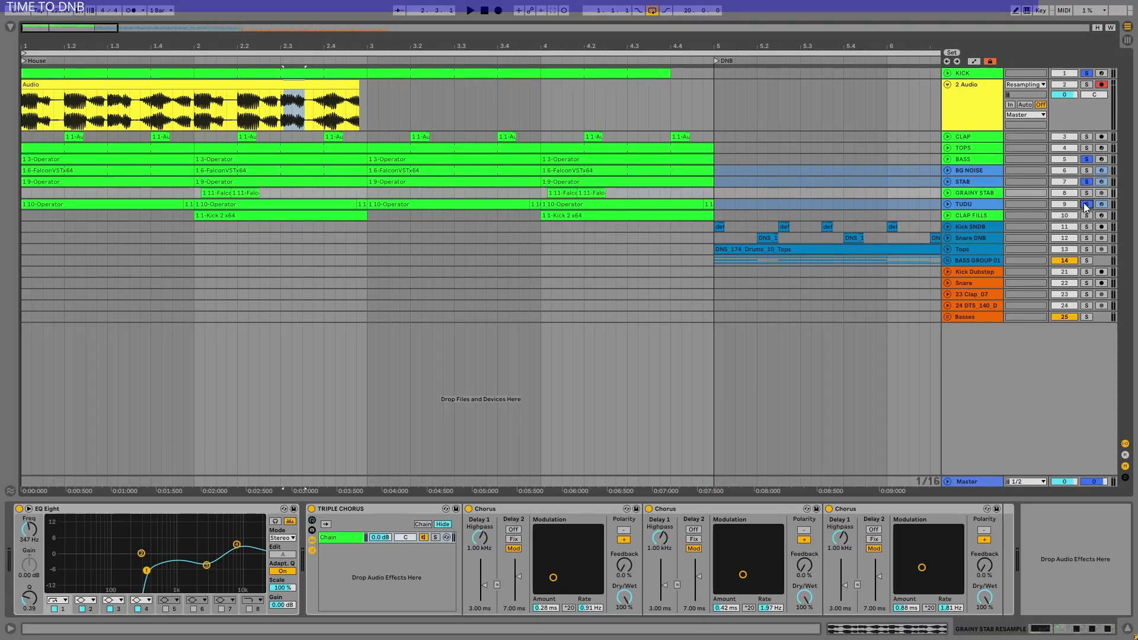